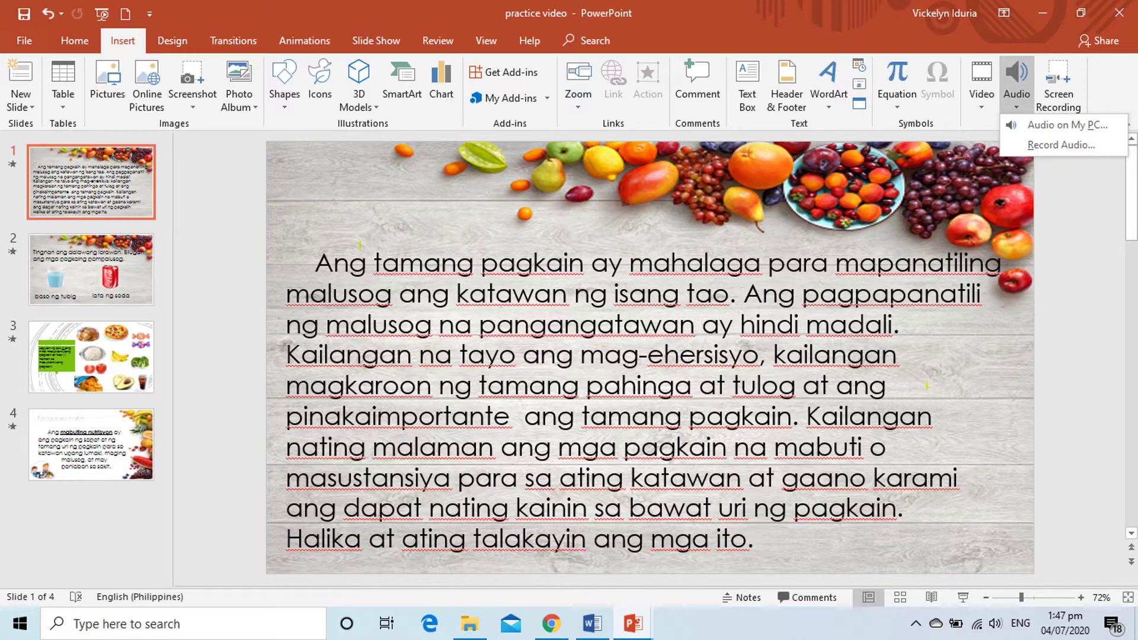
Insert a background music file from the computer onto the first fruit slide
key(p)
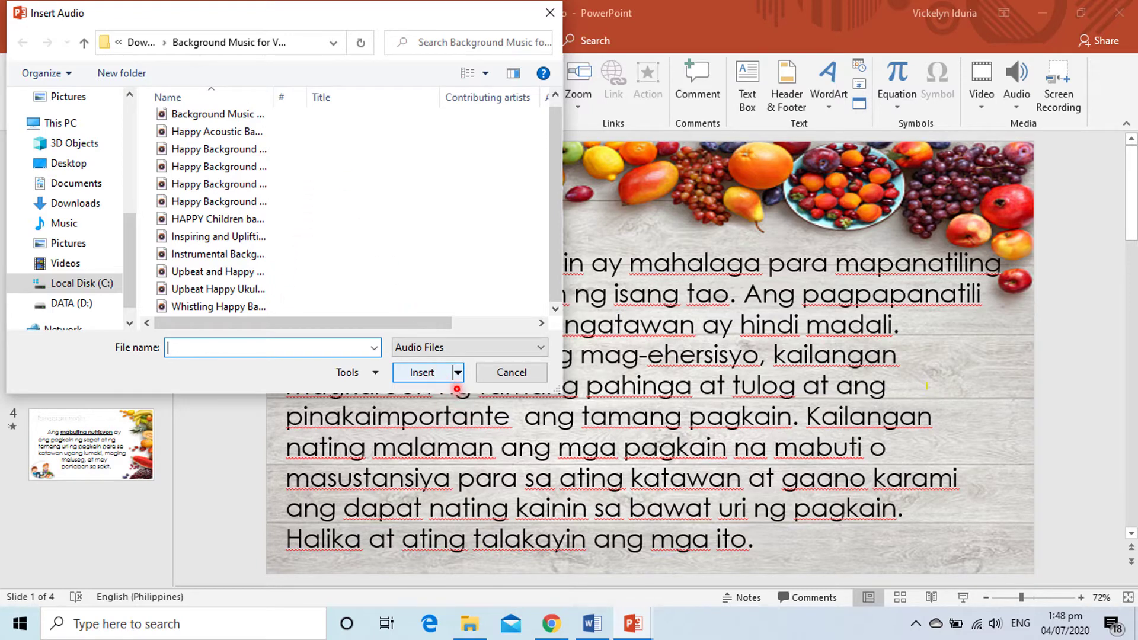
click(422, 372)
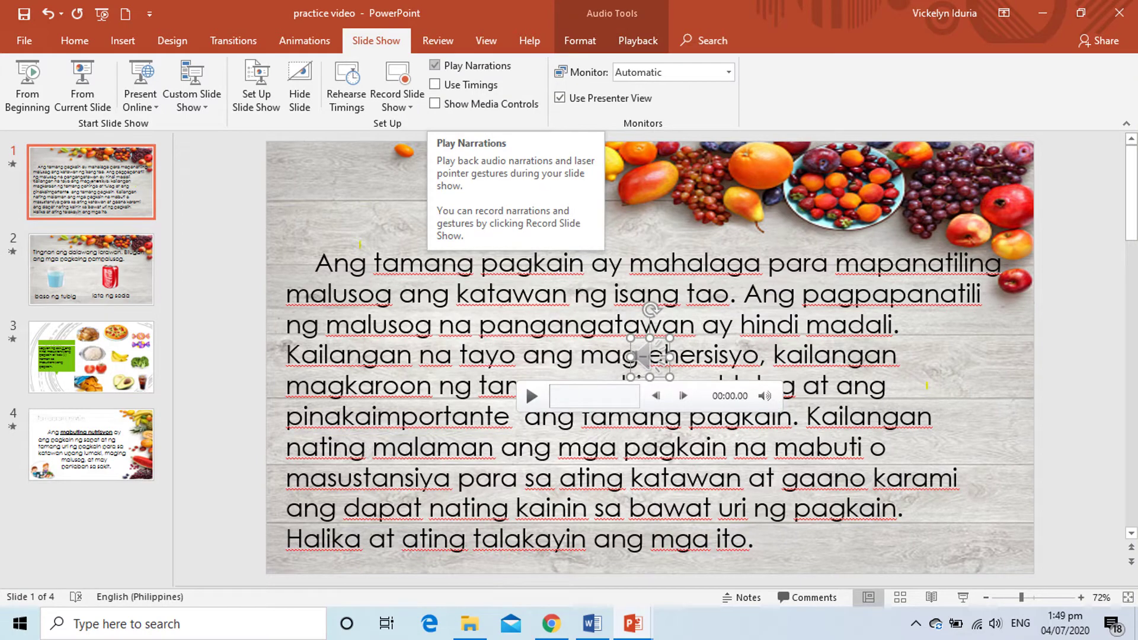
Turn Use Timings back on and bring up the Record Slide Show options
click(434, 84)
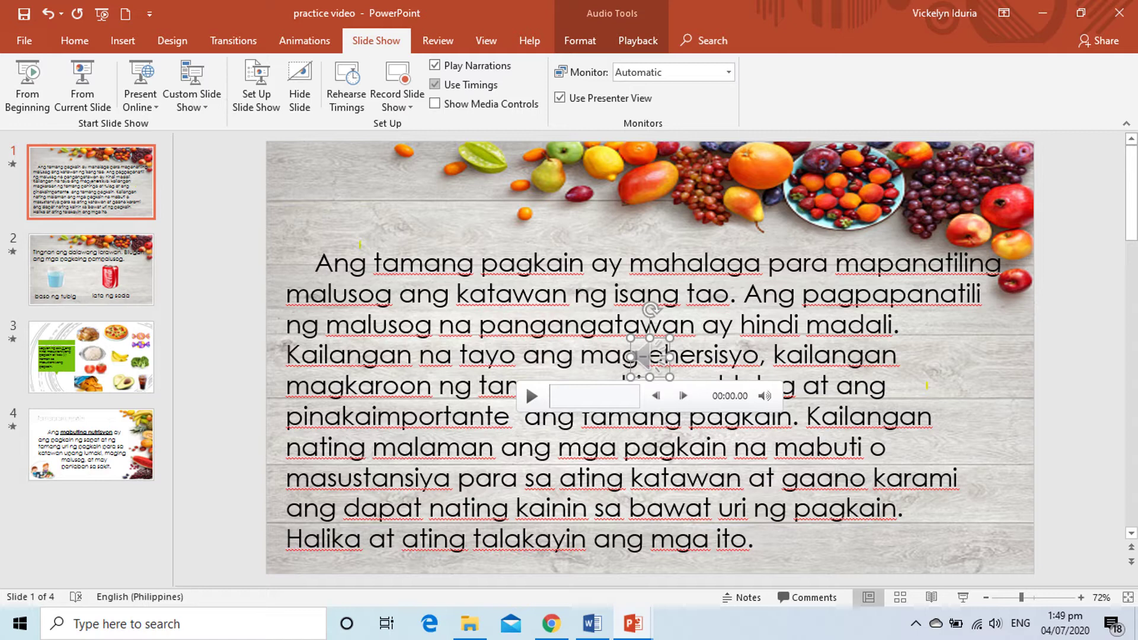
click(397, 101)
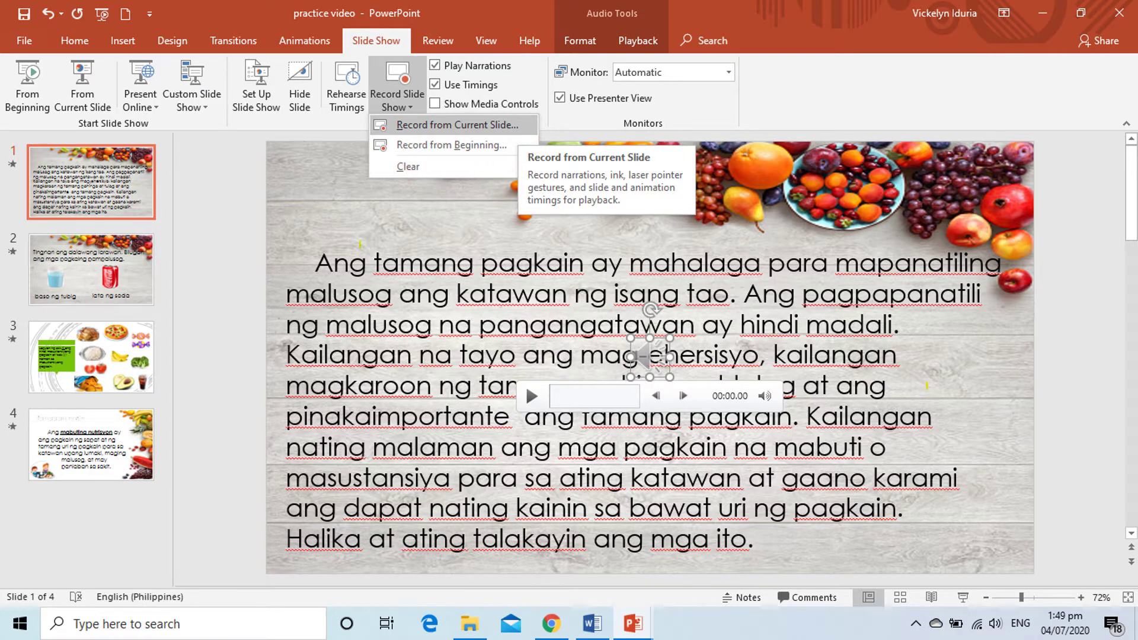
Start recording from slide 1 and show the options for clearing recordings
click(453, 124)
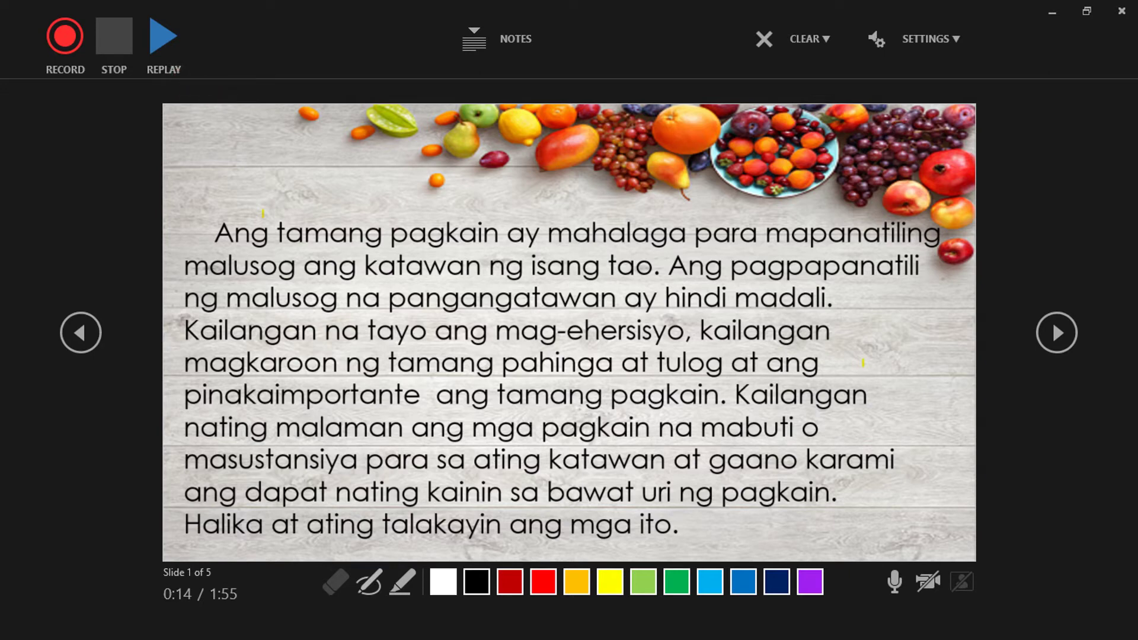
click(810, 39)
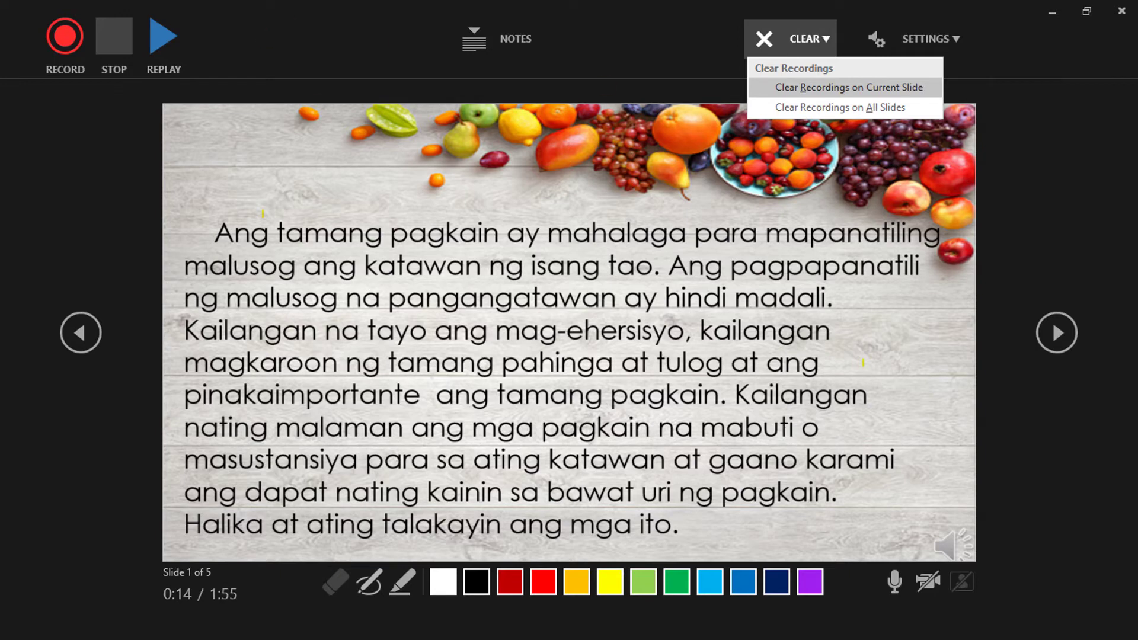
Ink on slide 1, undo the yellow highlight under 'tamang pagkain', and turn the webcam on
click(368, 582)
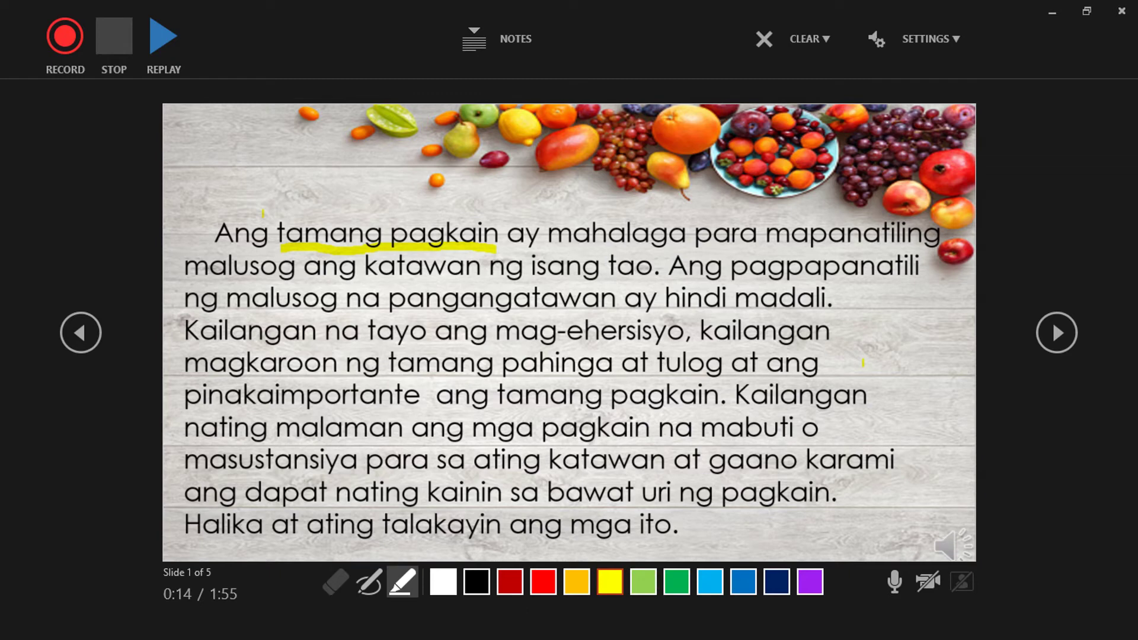
key(ctrl+z)
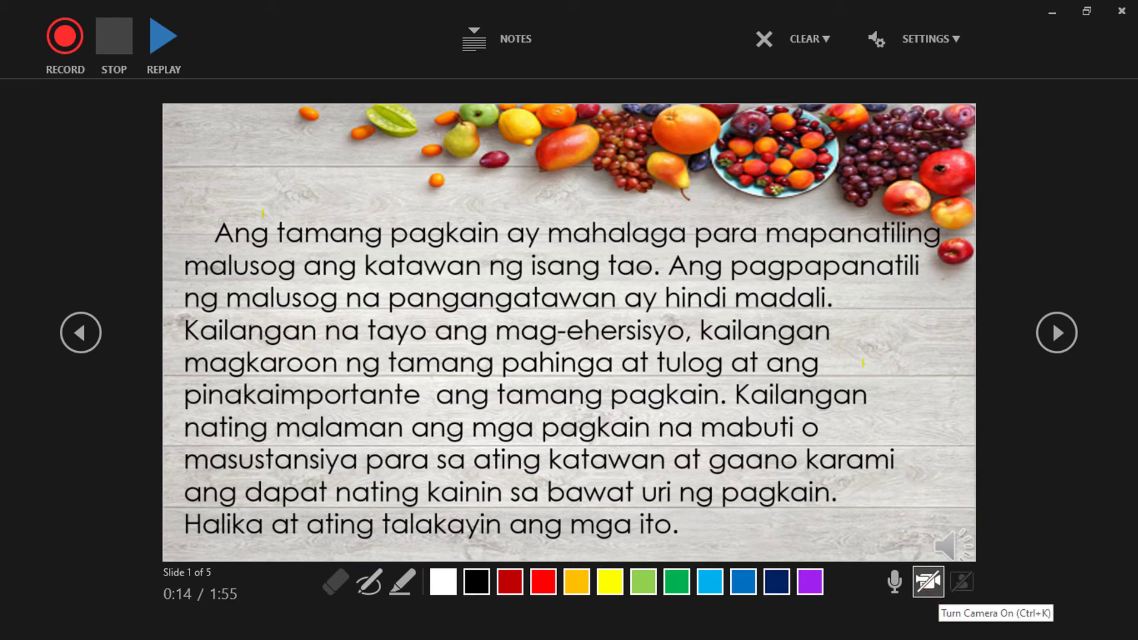
click(928, 581)
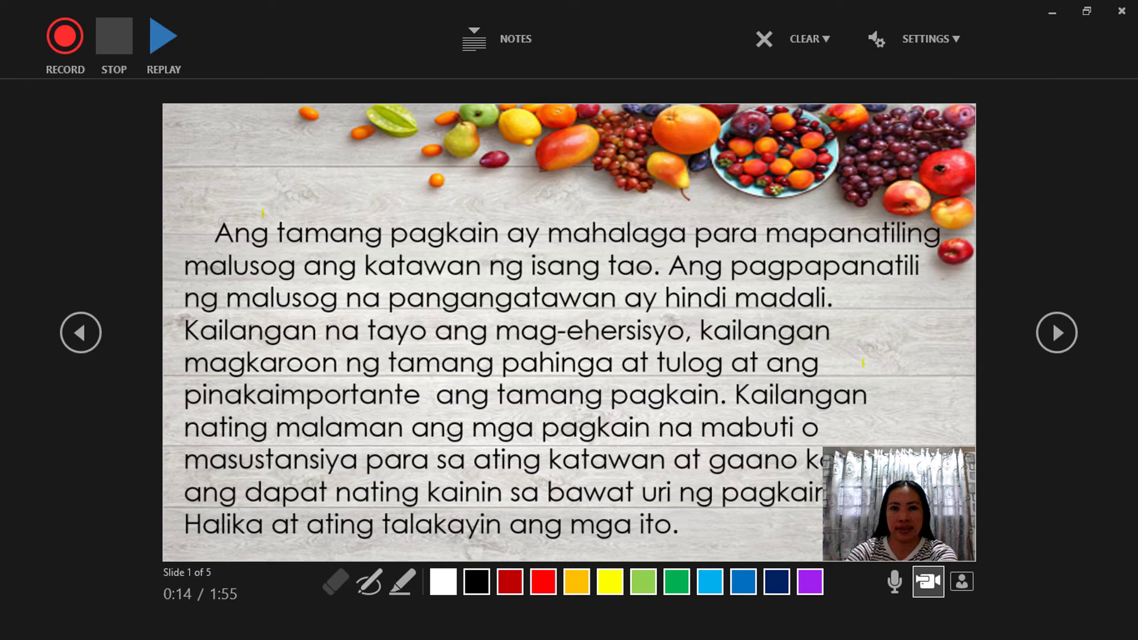
Switch the webcam off in the recording window
click(928, 581)
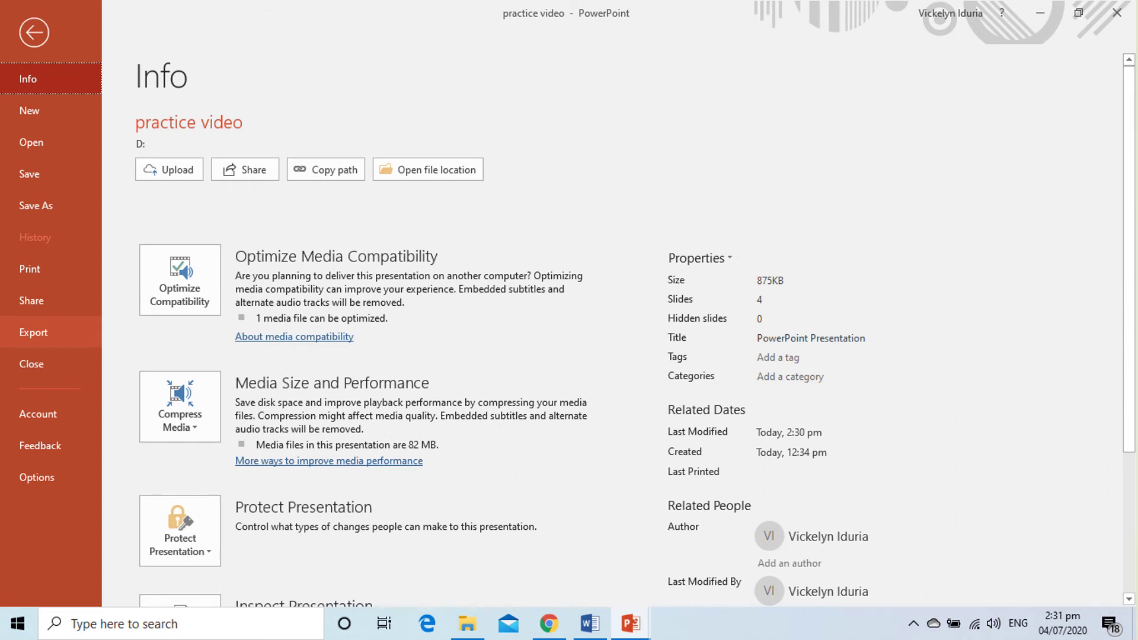
Go to Export and choose Create a Video
click(35, 332)
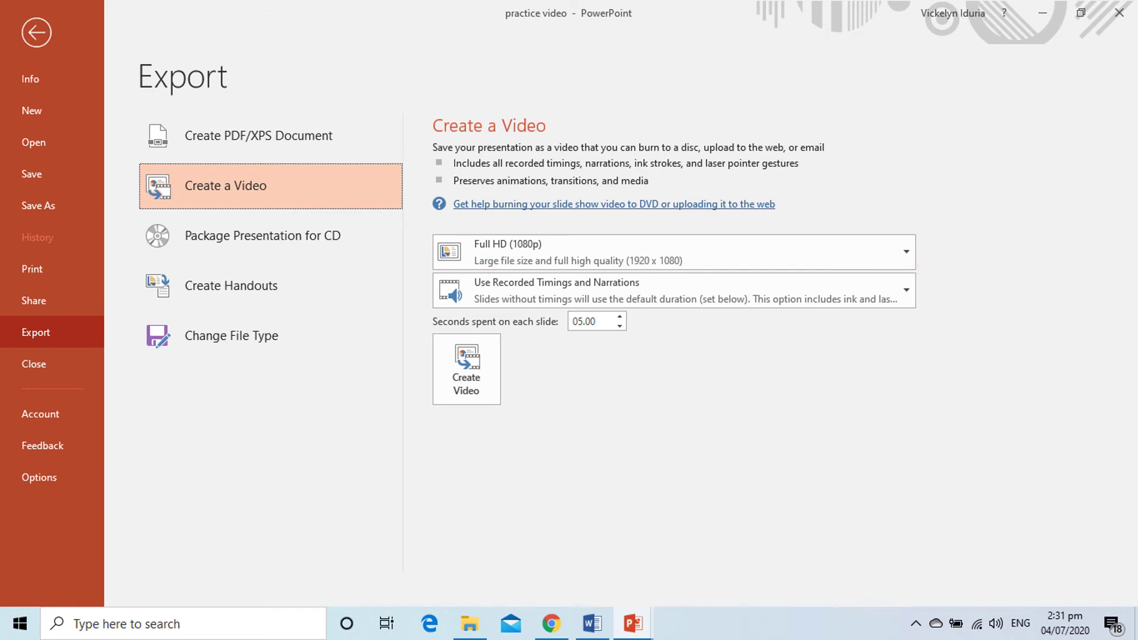
Keep Full HD (1080p) video quality and expand the recorded timings and narrations list
click(905, 251)
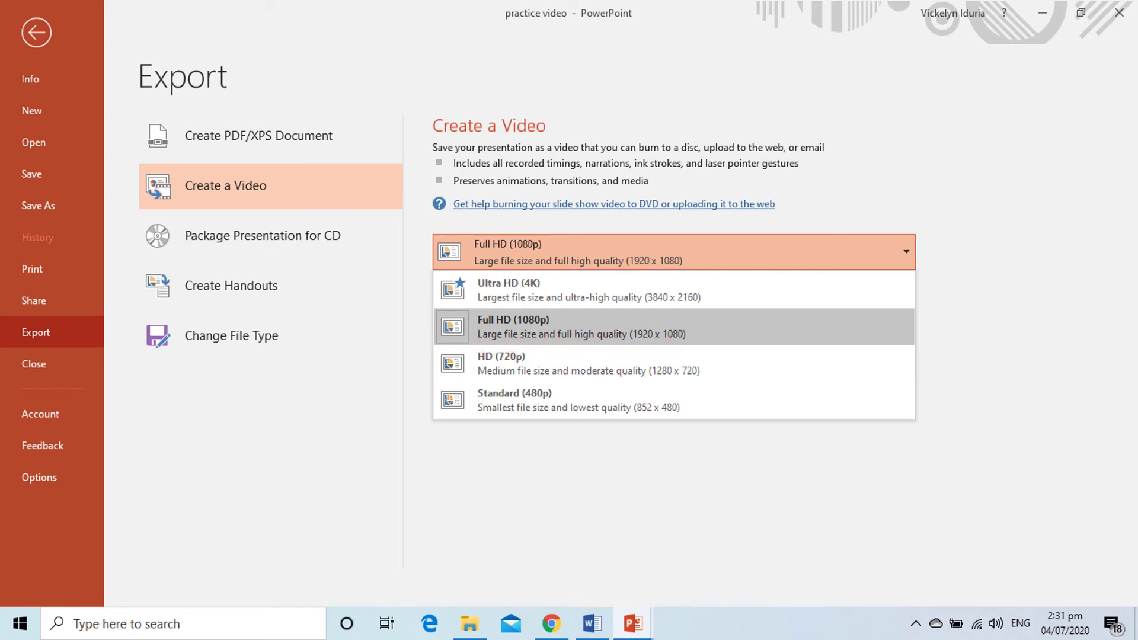
key(Return)
key(Tab)
key(alt+Down)
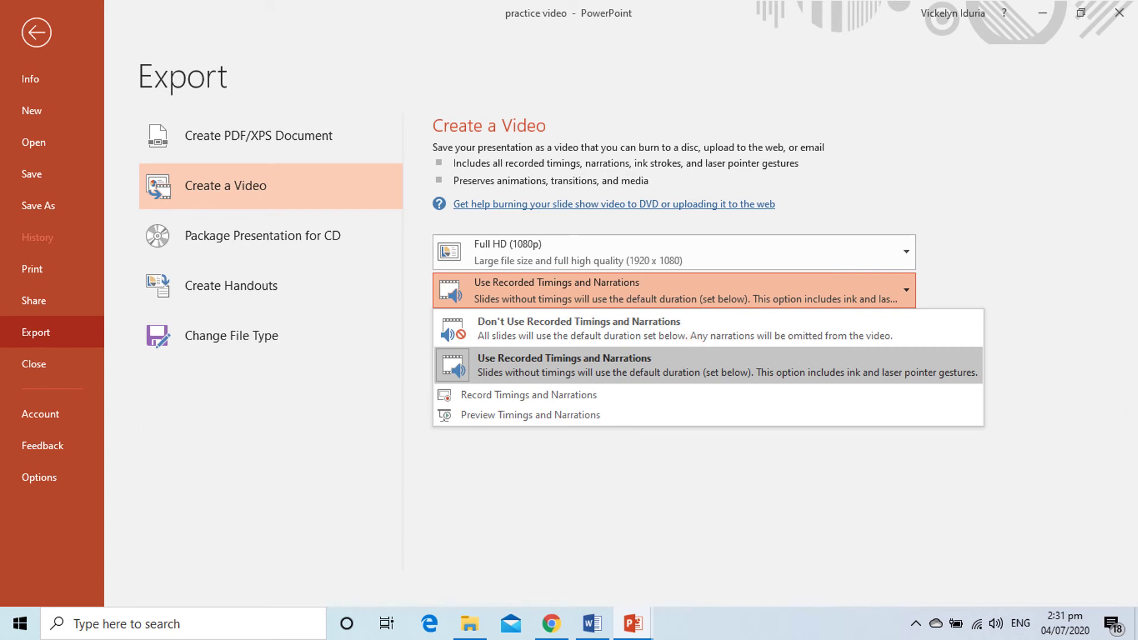
Select Use Recorded Timings and Narrations for the video export
click(592, 364)
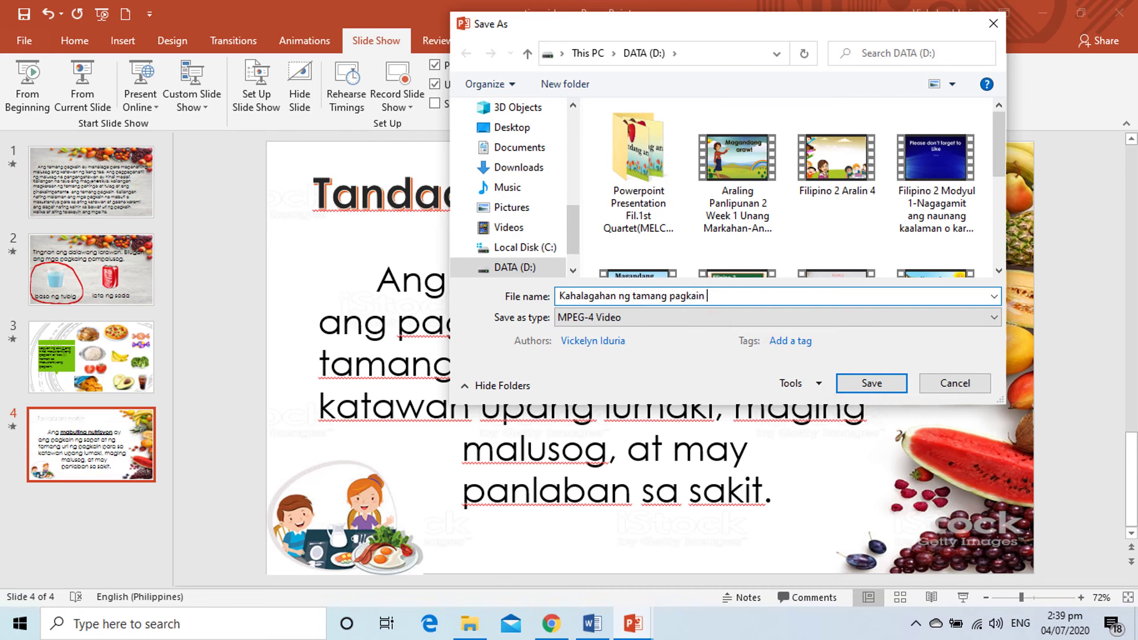
key(Return)
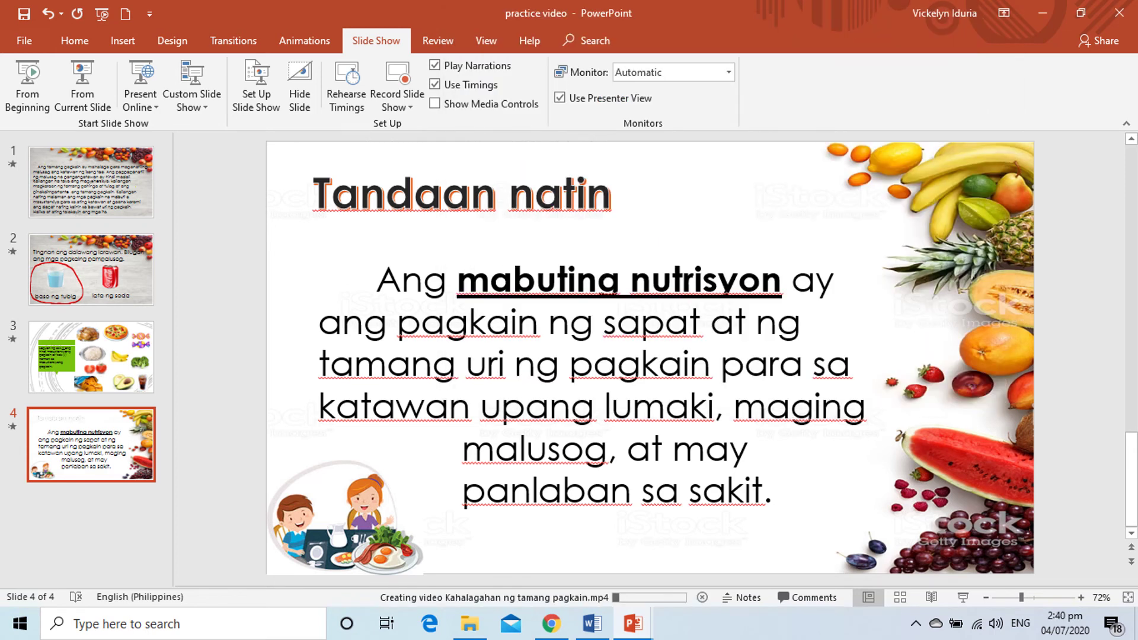